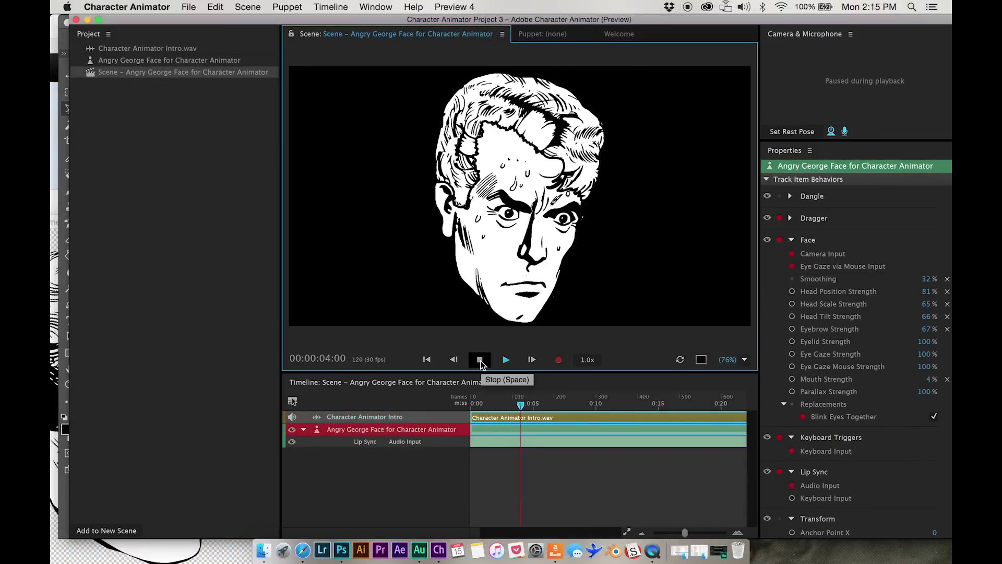
- Stop the scene preview and return the playhead to 00:00:00:00
{"action": "key", "text": "space"}
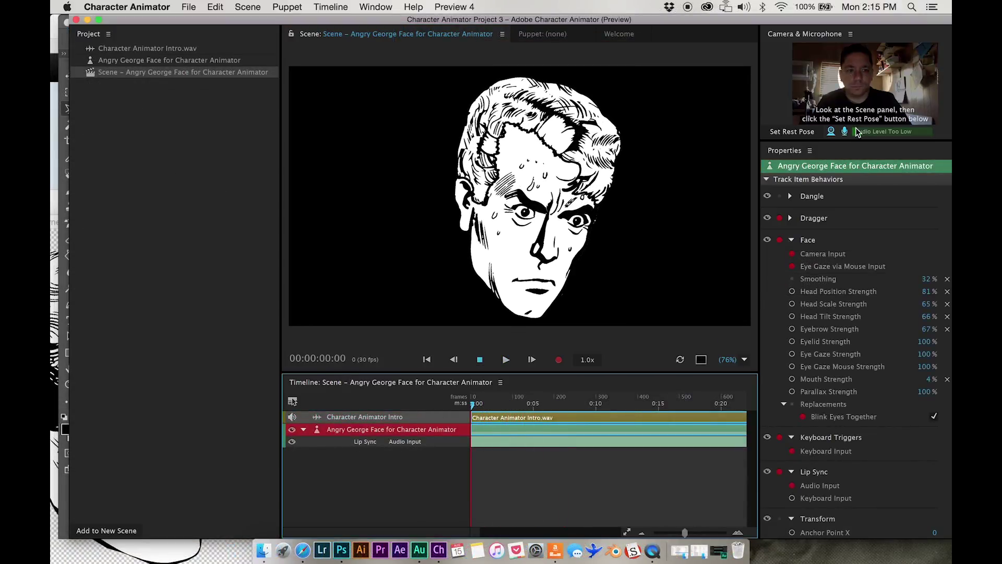
- Record a webcam face performance, then play the take back and stop at the start
{"action": "left_click", "coordinate": [559, 360]}
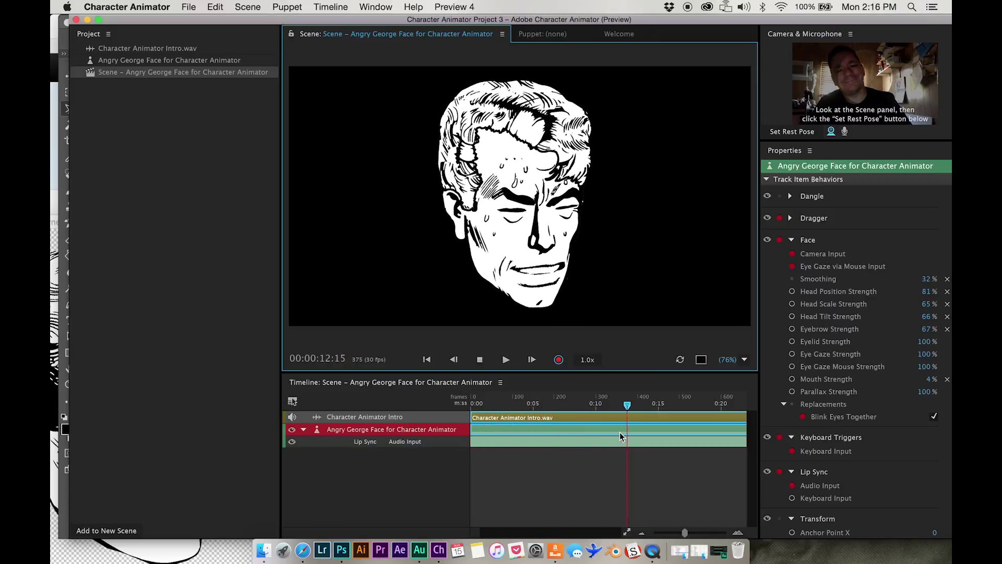
{"action": "left_click", "coordinate": [480, 359]}
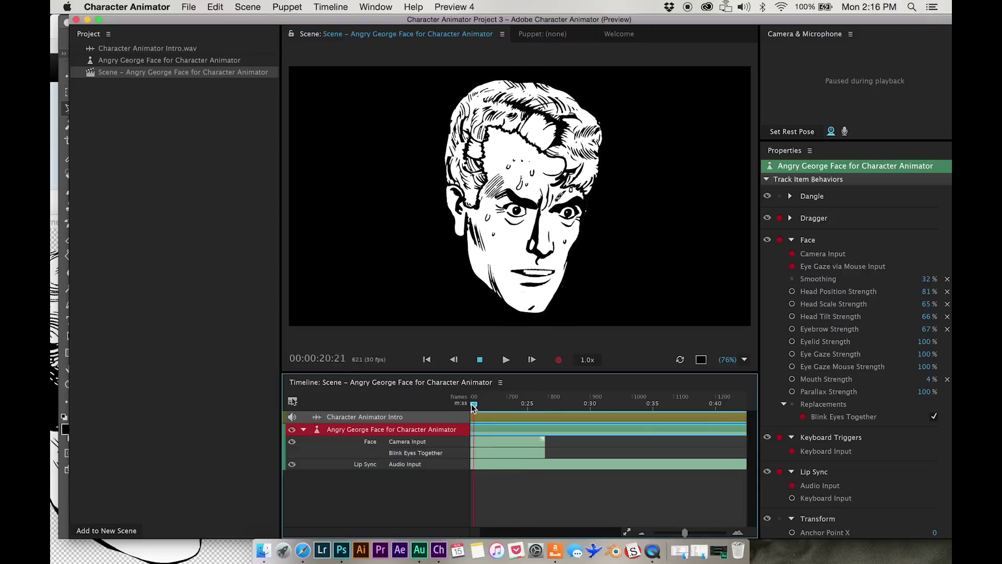
{"action": "left_click", "coordinate": [505, 360]}
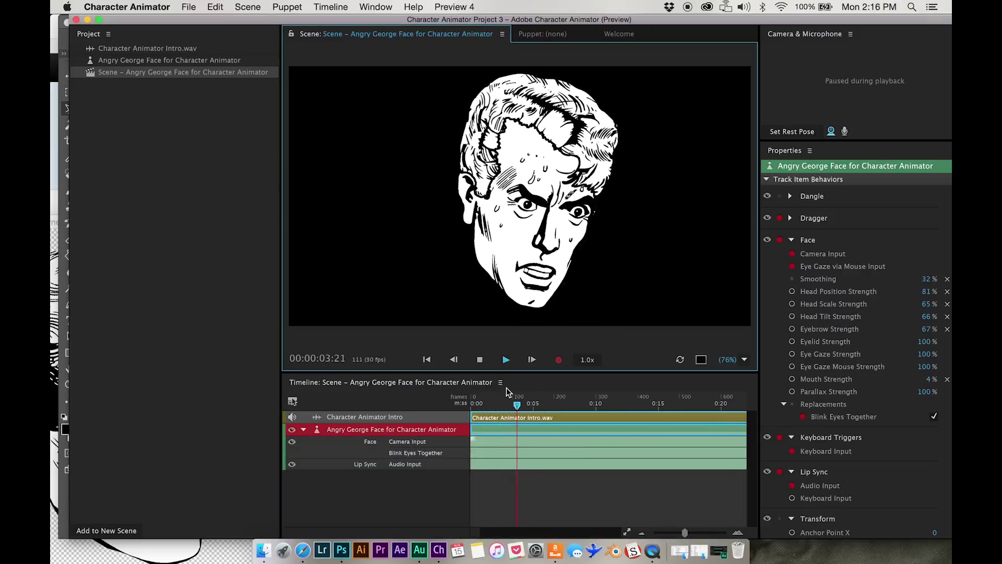
{"action": "left_click", "coordinate": [480, 359]}
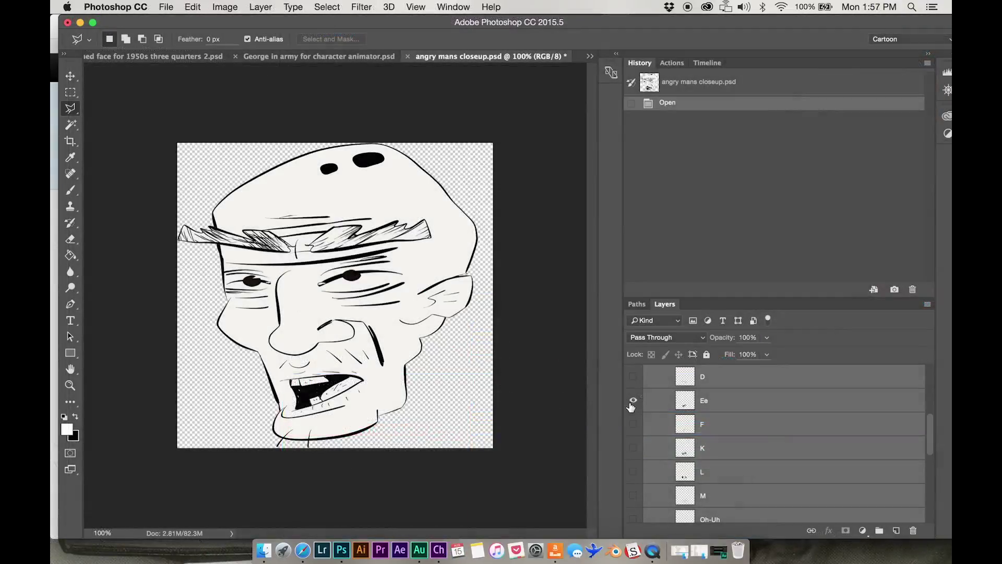
- Show the K, L, M, Oh-Uh and Th mouth layers one at a time on the angry man
{"action": "left_click", "coordinate": [633, 427]}
{"action": "scroll", "coordinate": [635, 430], "scroll_direction": "down", "scroll_amount": 1}
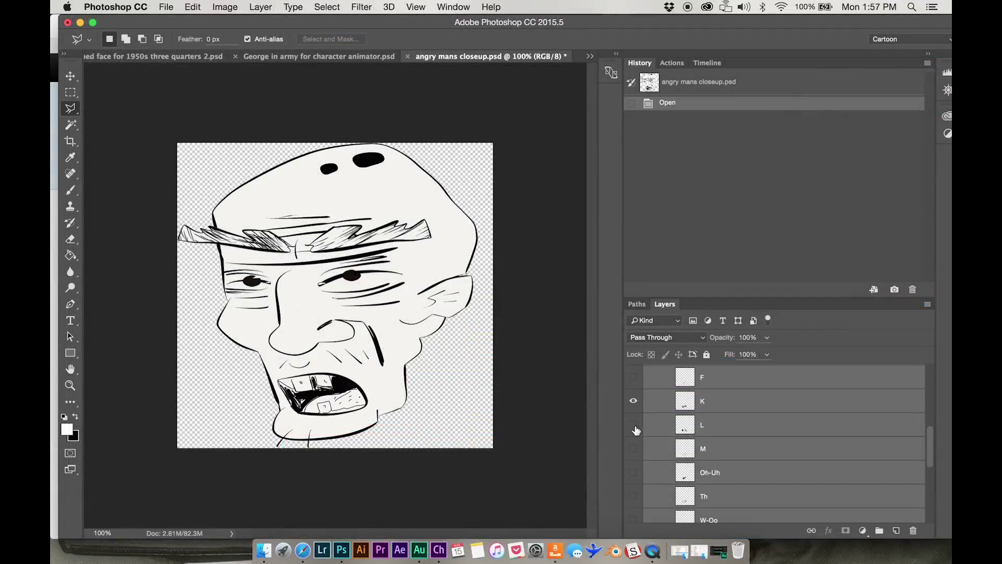
{"action": "left_click", "coordinate": [634, 402]}
{"action": "left_click", "coordinate": [633, 447]}
{"action": "scroll", "coordinate": [634, 447], "scroll_direction": "down", "scroll_amount": 1}
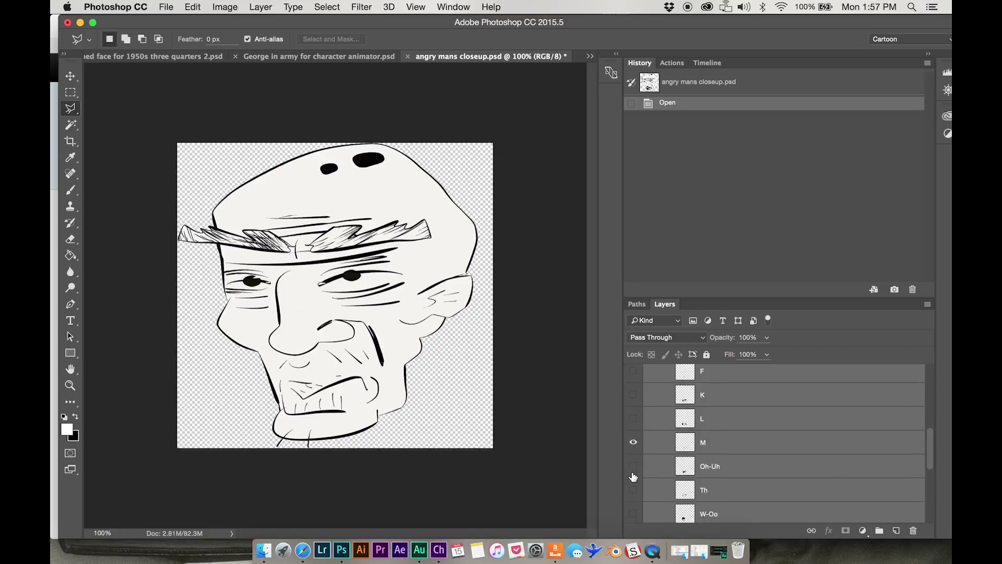
{"action": "left_click", "coordinate": [634, 441]}
{"action": "scroll", "coordinate": [633, 440], "scroll_direction": "down", "scroll_amount": 1}
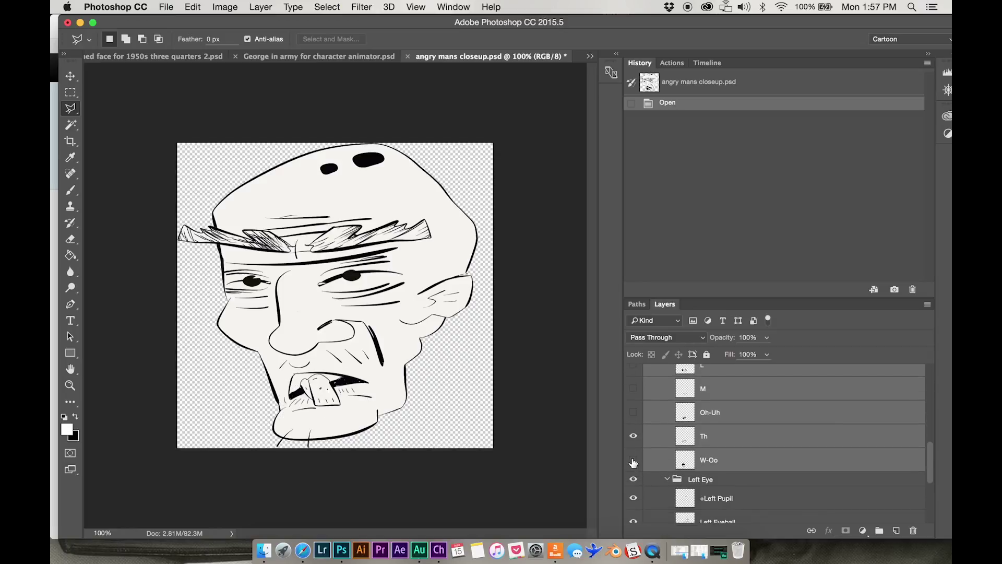